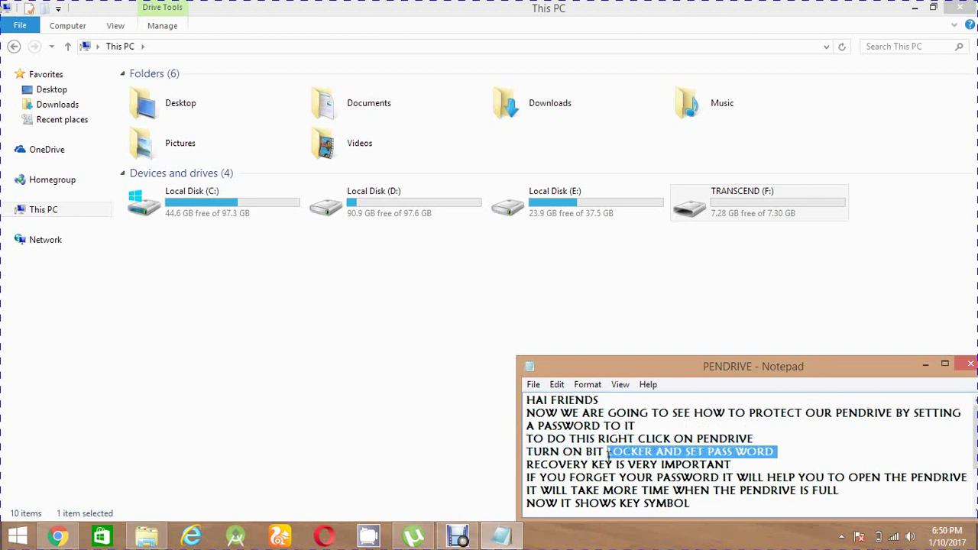
# Turn on BitLocker for the TRANSCEND (F:) drive, choose unlocking with a password, and enter and re-enter the drive password.
pyautogui.rightClick(749, 206)
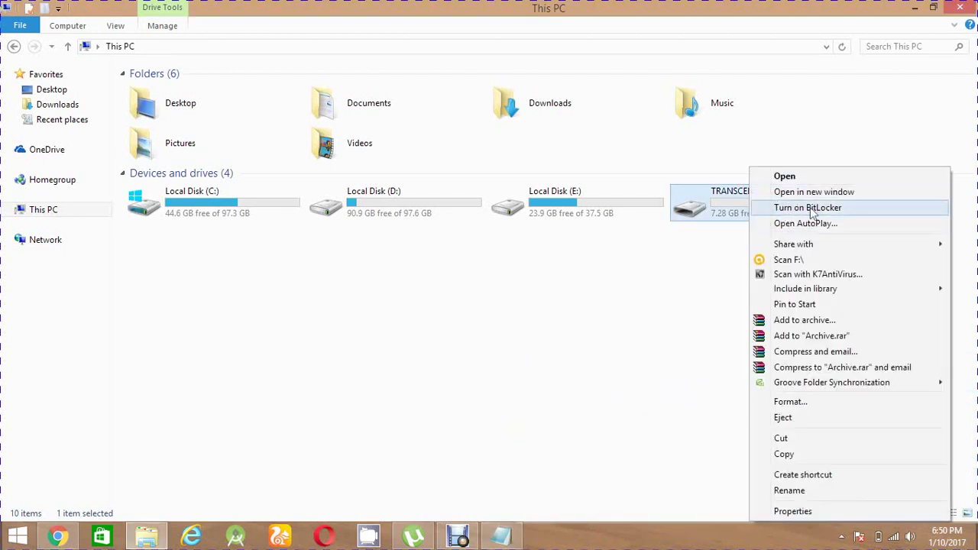
pyautogui.click(791, 211)
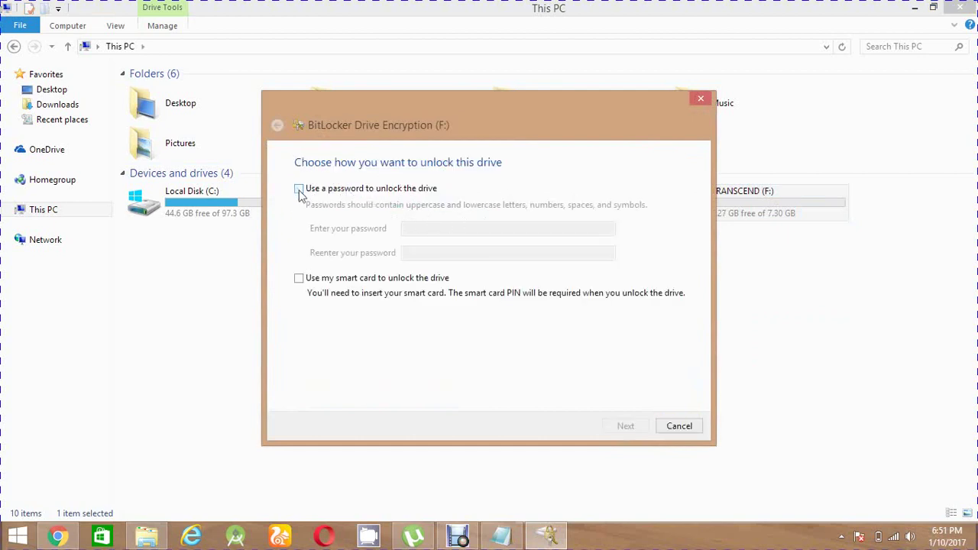
pyautogui.click(299, 188)
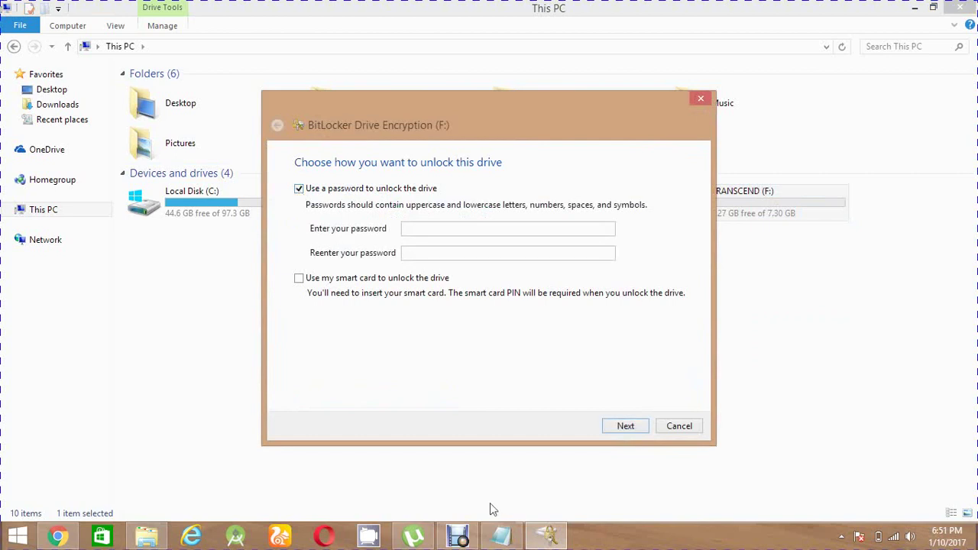
pyautogui.click(498, 535)
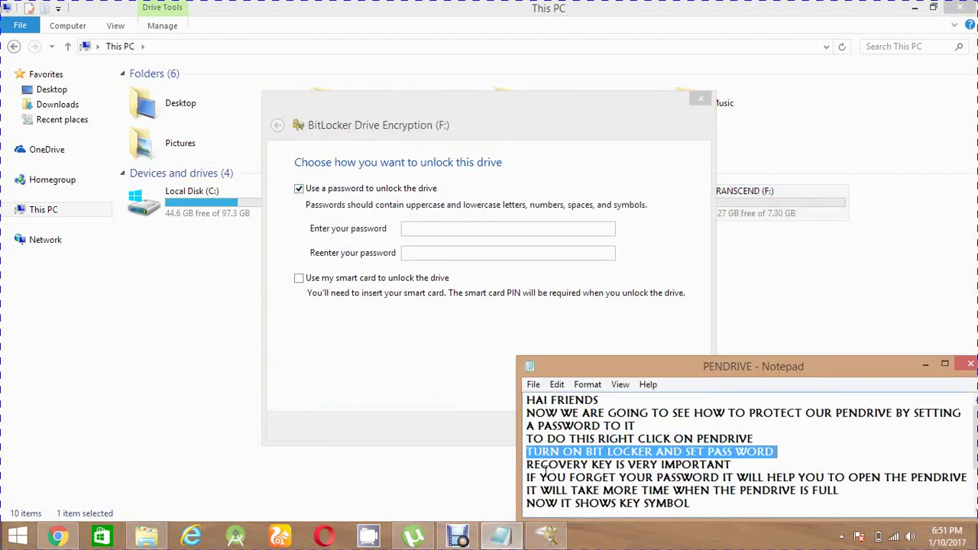
pyautogui.click(391, 433)
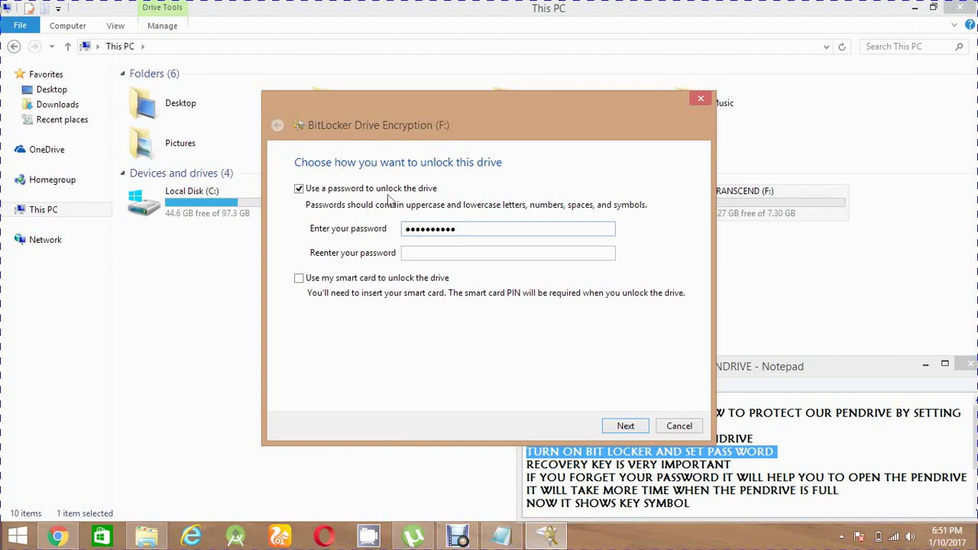
pyautogui.click(431, 252)
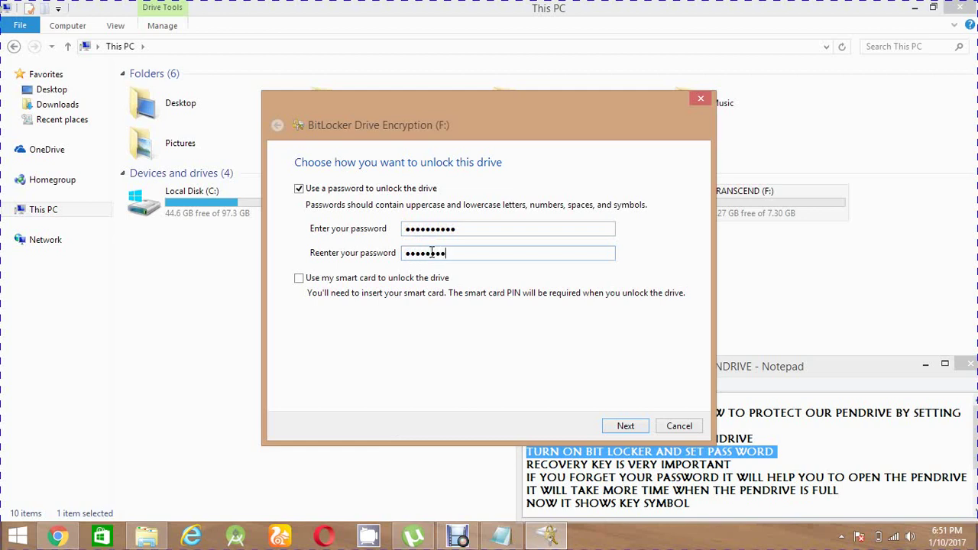
pyautogui.click(626, 426)
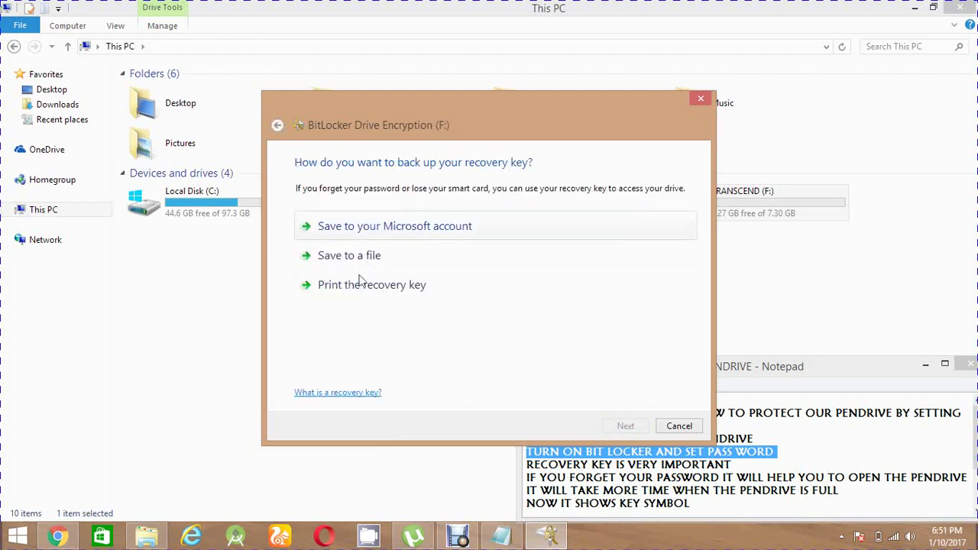
# Highlight the Notepad lines about the recovery key's importance and its use when the password is forgotten.
pyautogui.click(747, 388)
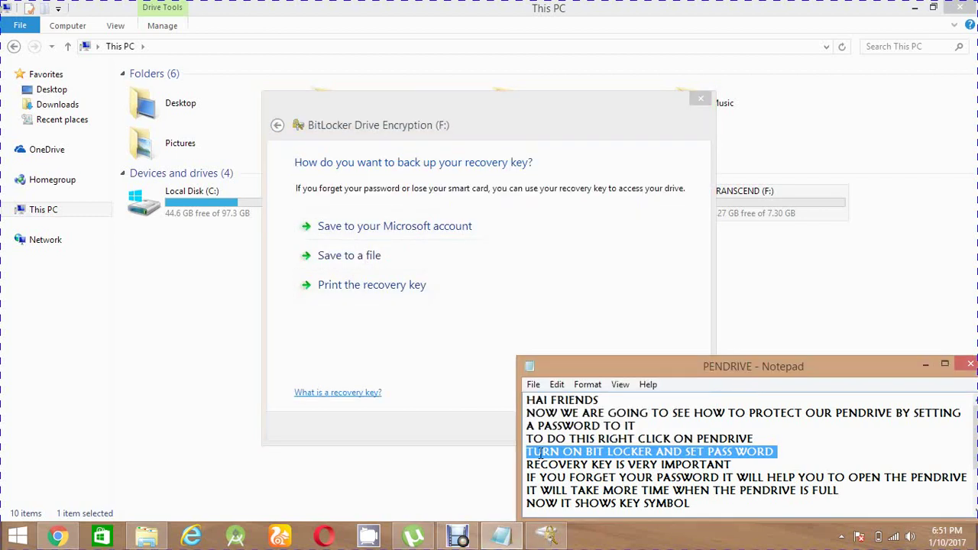
pyautogui.moveTo(527, 467); pyautogui.dragTo(740, 464)
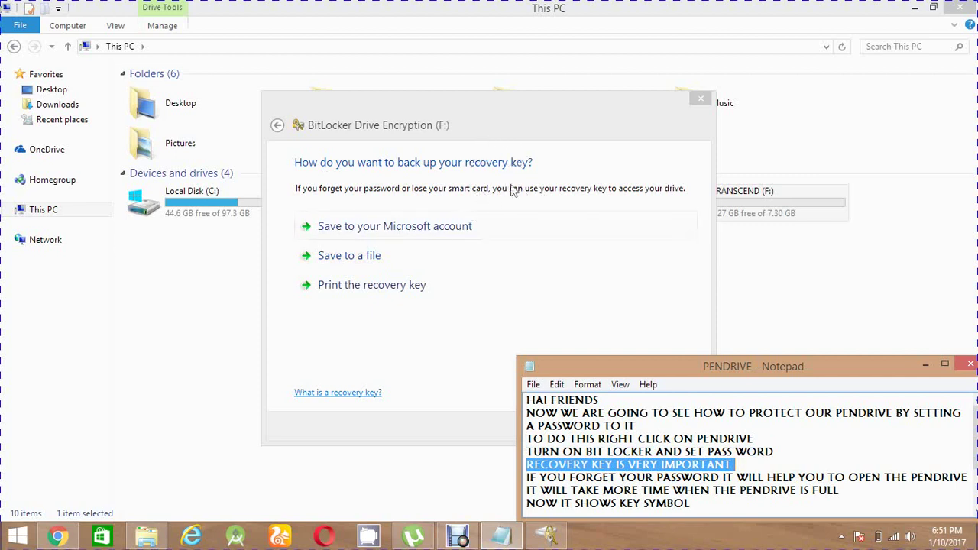
pyautogui.moveTo(526, 478); pyautogui.dragTo(975, 478)
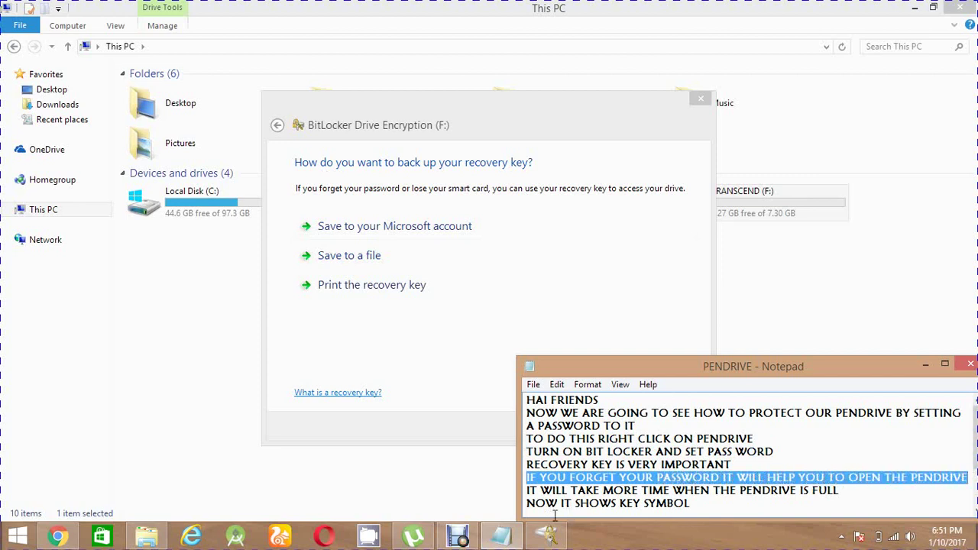
pyautogui.moveTo(527, 491); pyautogui.dragTo(838, 427)
pyautogui.click(839, 426)
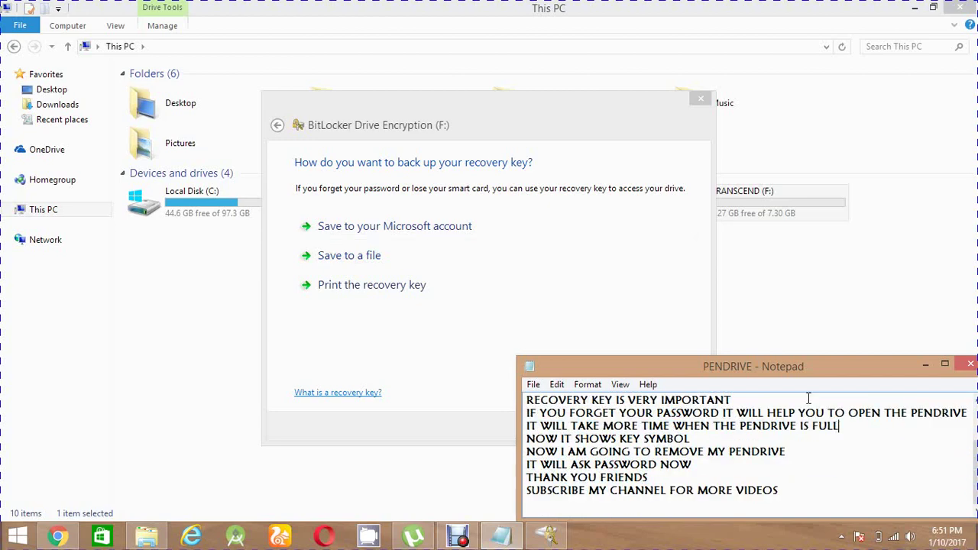
# Back up the BitLocker recovery key to a text file in Documents under the suggested file name.
pyautogui.click(362, 263)
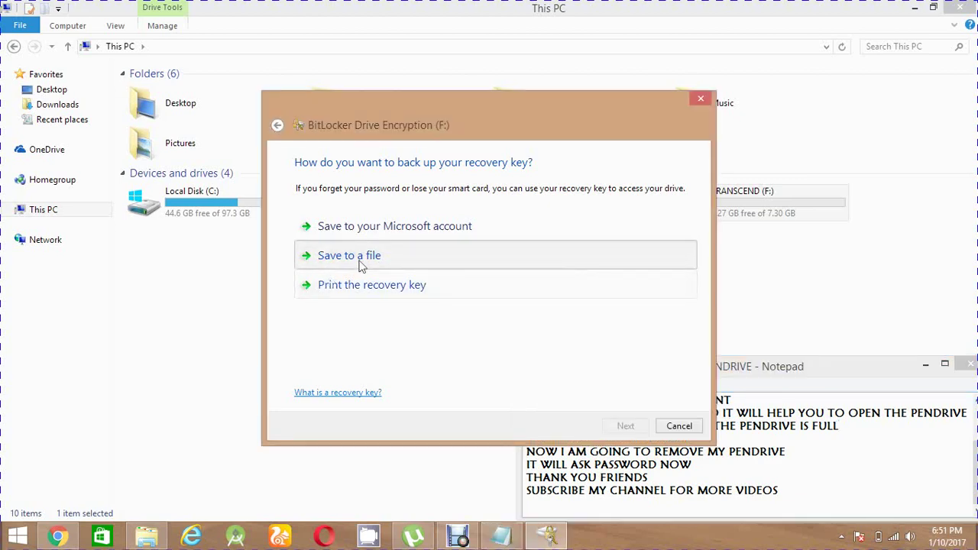
pyautogui.click(361, 258)
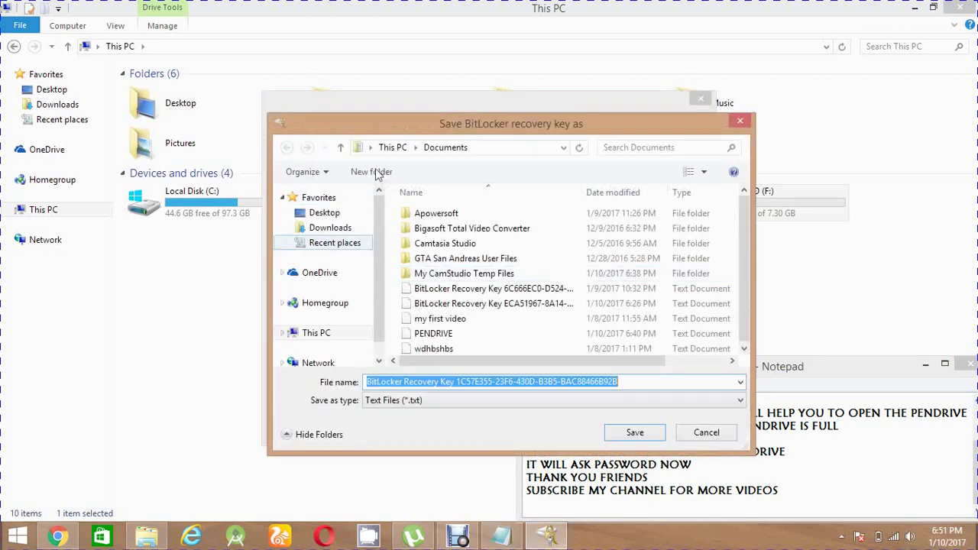
pyautogui.click(640, 432)
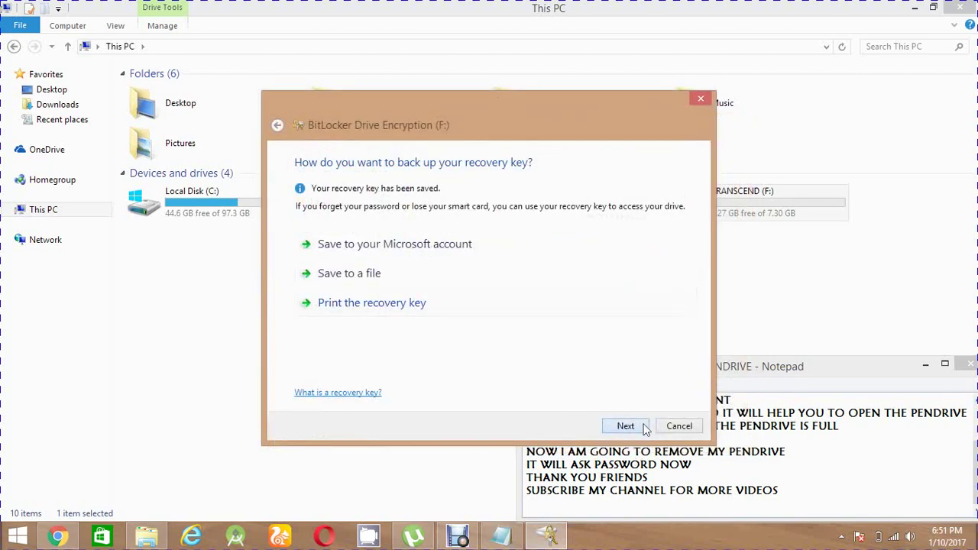
# Choose to encrypt used disk space only and start encrypting drive F:.
pyautogui.click(643, 428)
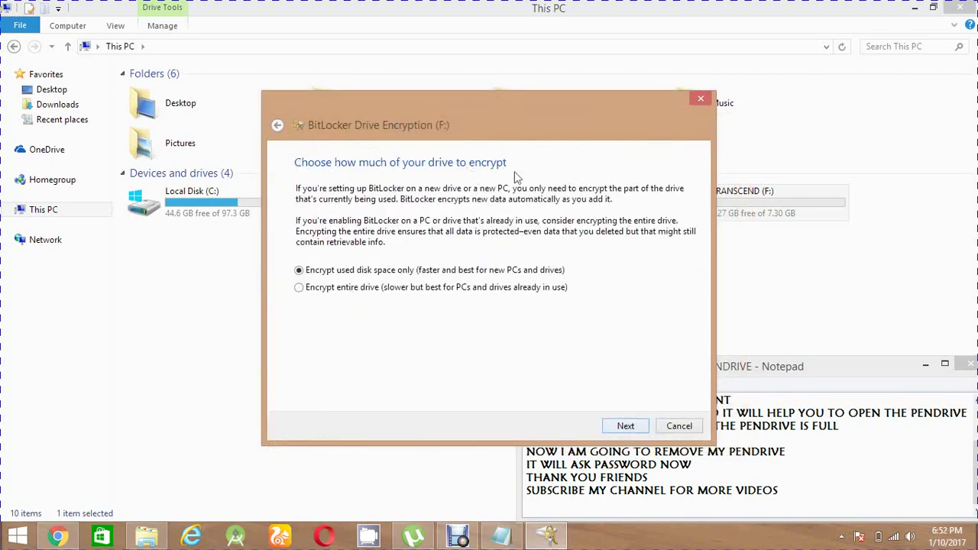
pyautogui.click(628, 427)
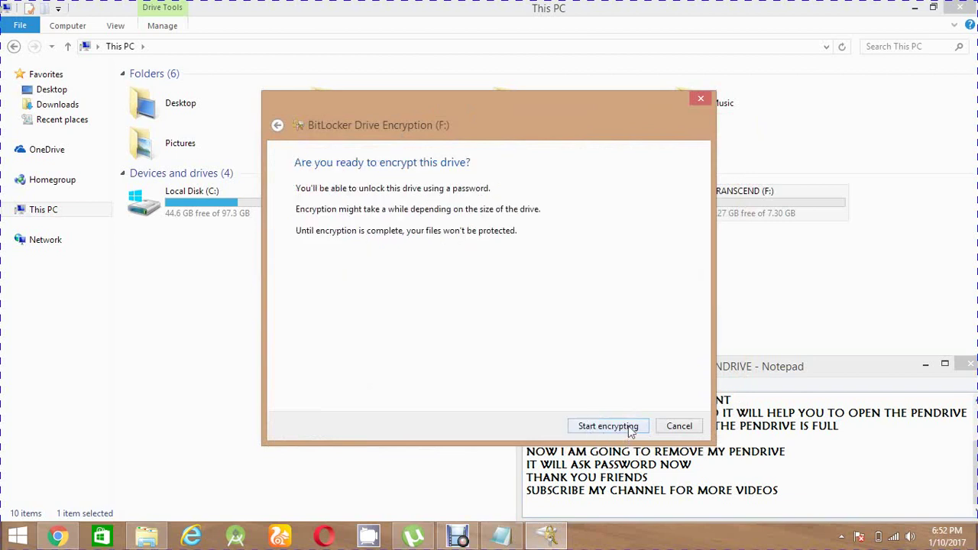
pyautogui.click(630, 428)
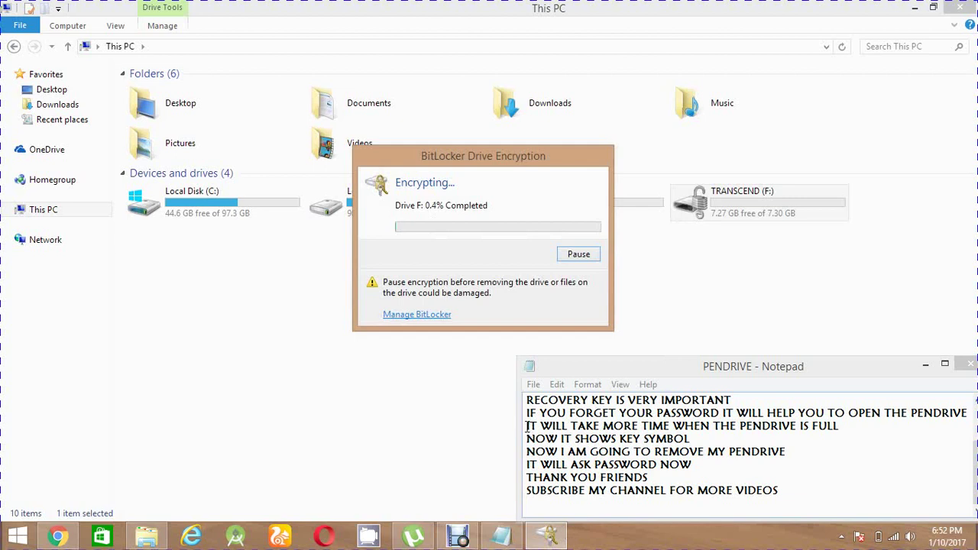
# Append "i.e.encrypting" to the Notepad line about a full pendrive taking more time.
pyautogui.moveTo(527, 426); pyautogui.dragTo(848, 428)
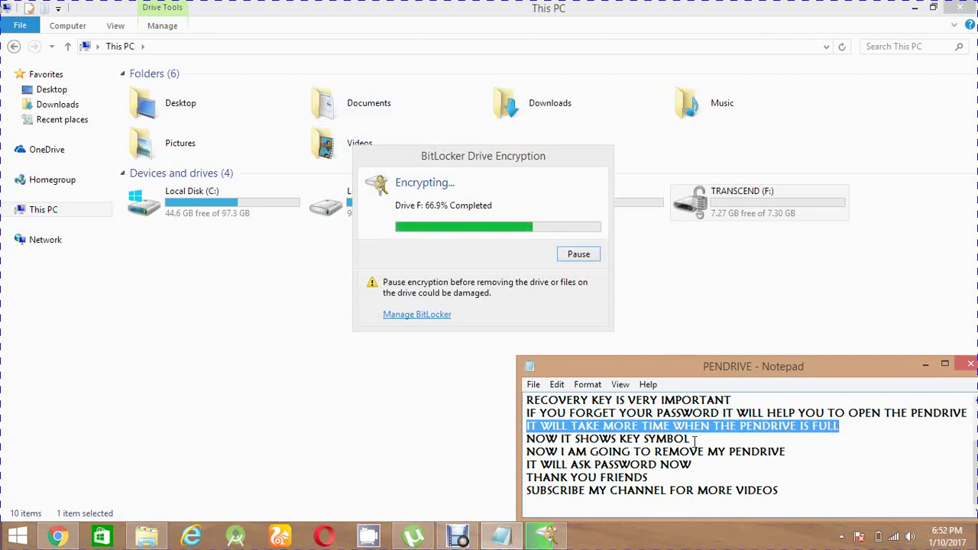
pyautogui.click(860, 432)
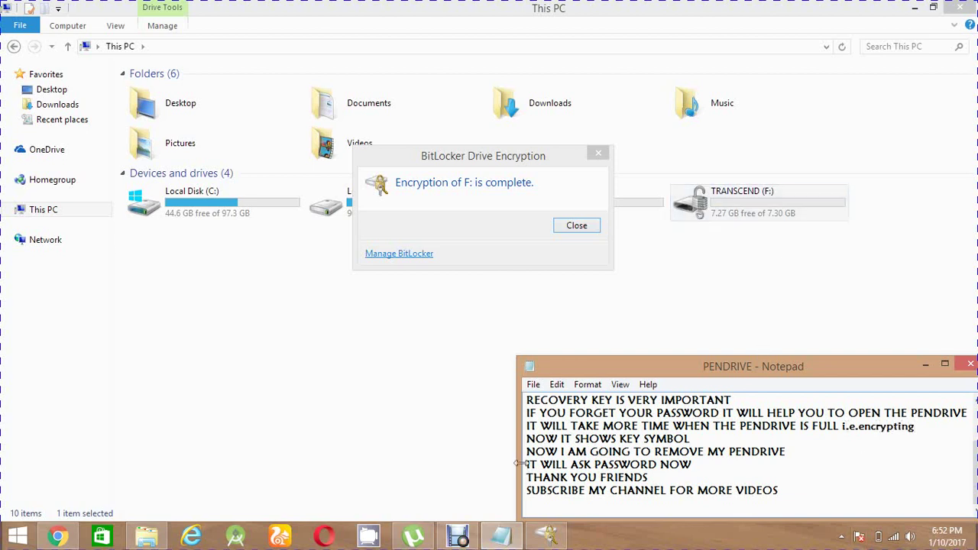
# Highlight the notes on the key symbol and on removing the pendrive, and check the drive's icon in This PC.
pyautogui.moveTo(527, 438); pyautogui.dragTo(687, 438)
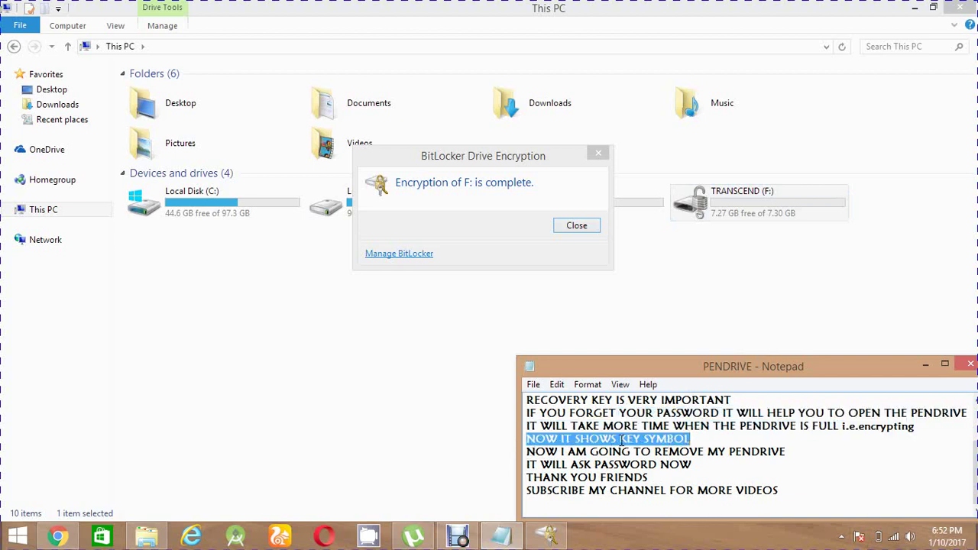
pyautogui.moveTo(621, 440); pyautogui.dragTo(643, 439)
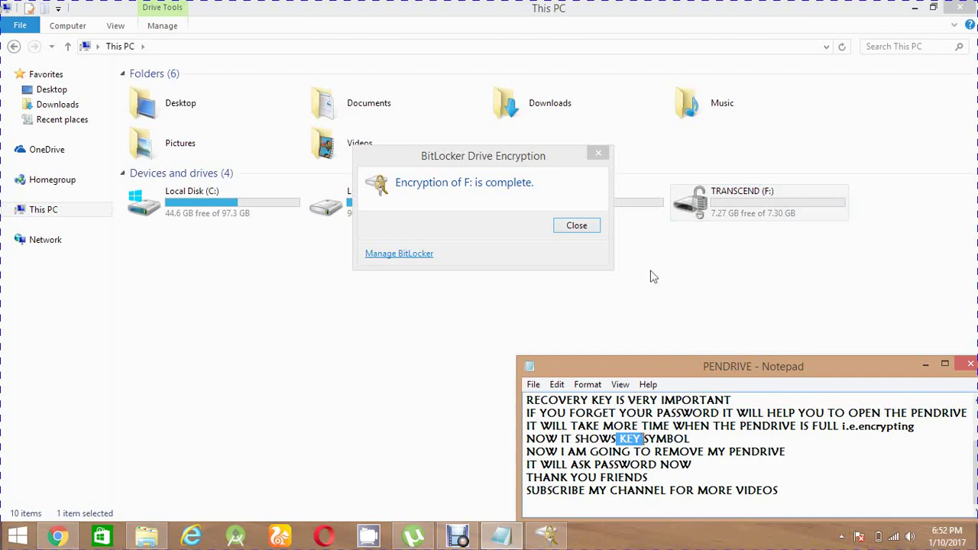
pyautogui.click(681, 327)
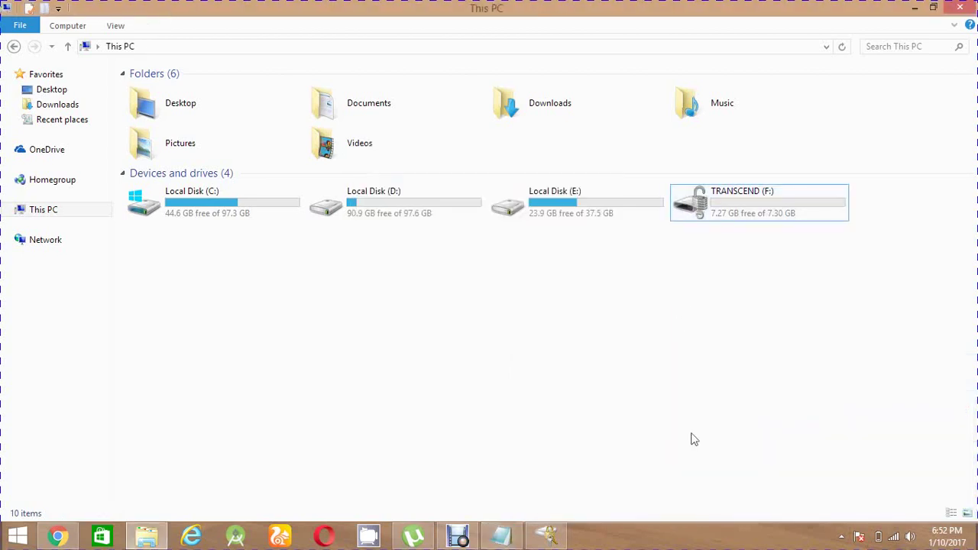
pyautogui.click(500, 534)
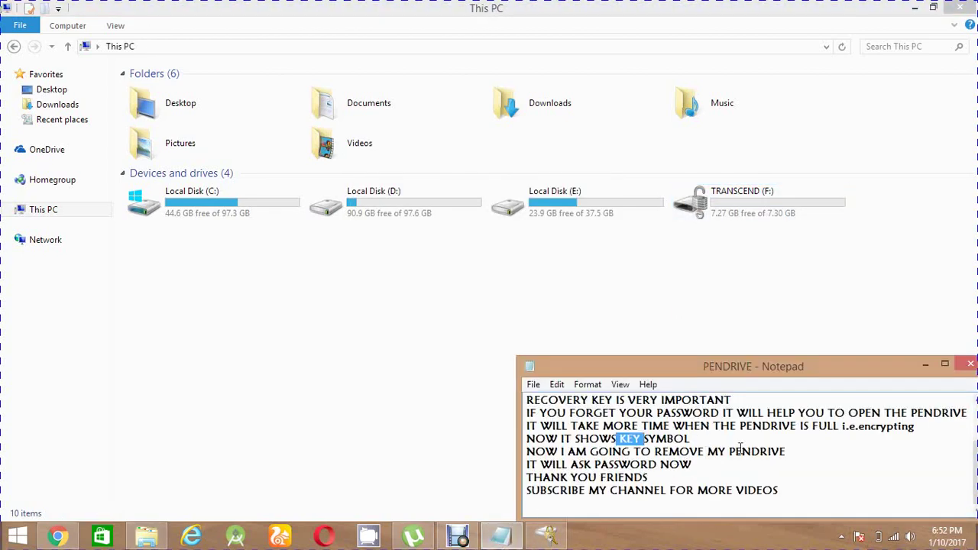
pyautogui.moveTo(779, 452); pyautogui.dragTo(513, 452)
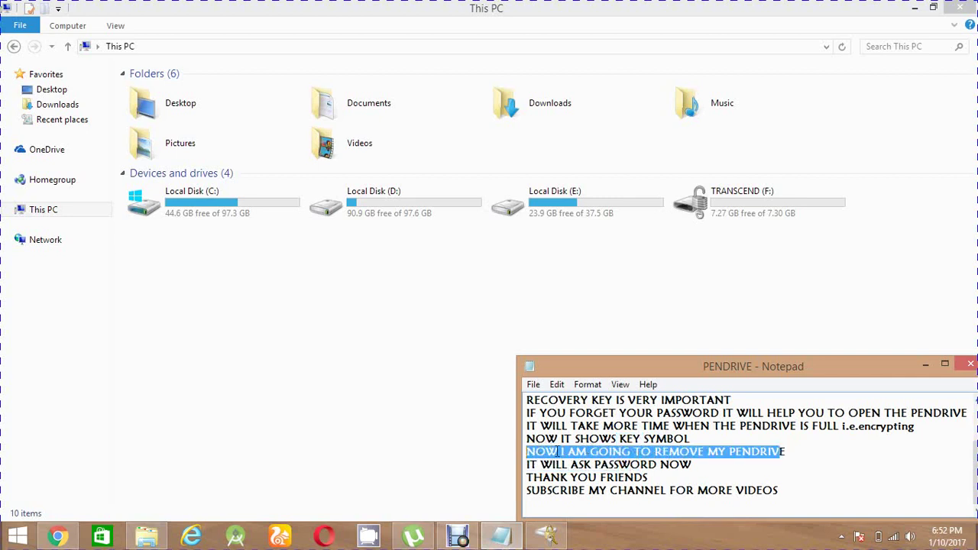
# Eject the TRANSCEND (F:) drive from This PC.
pyautogui.click(693, 308)
pyautogui.rightClick(737, 215)
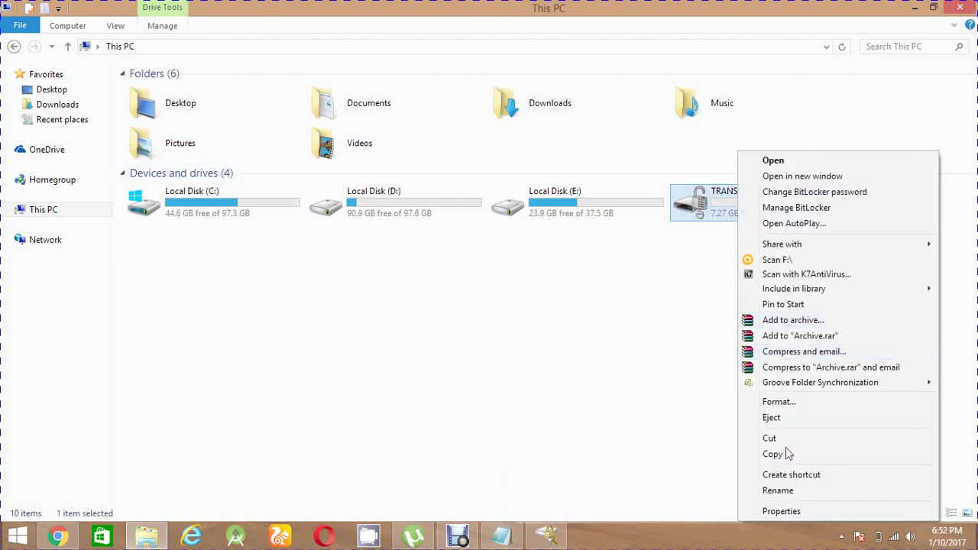
pyautogui.click(789, 420)
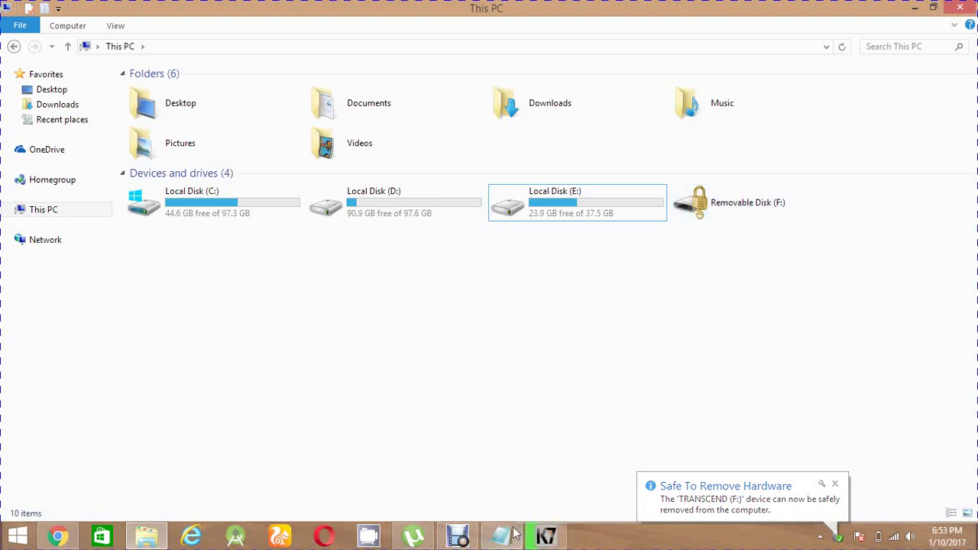
# Add "it seems to be locked" to the end of the Notepad line about removing the pendrive.
pyautogui.click(513, 535)
pyautogui.click(795, 449)
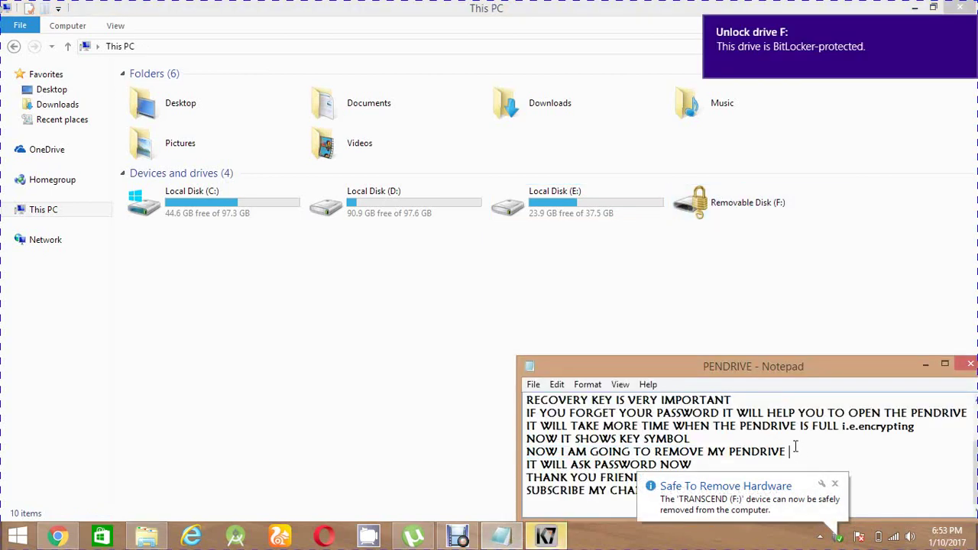
pyautogui.write('it seee')
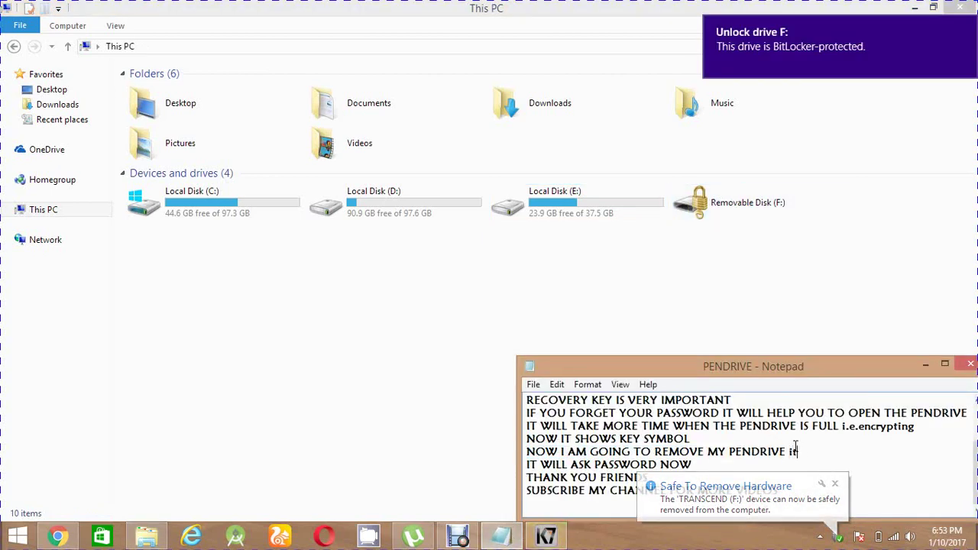
pyautogui.press('BackSpace')
pyautogui.press('BackSpace')
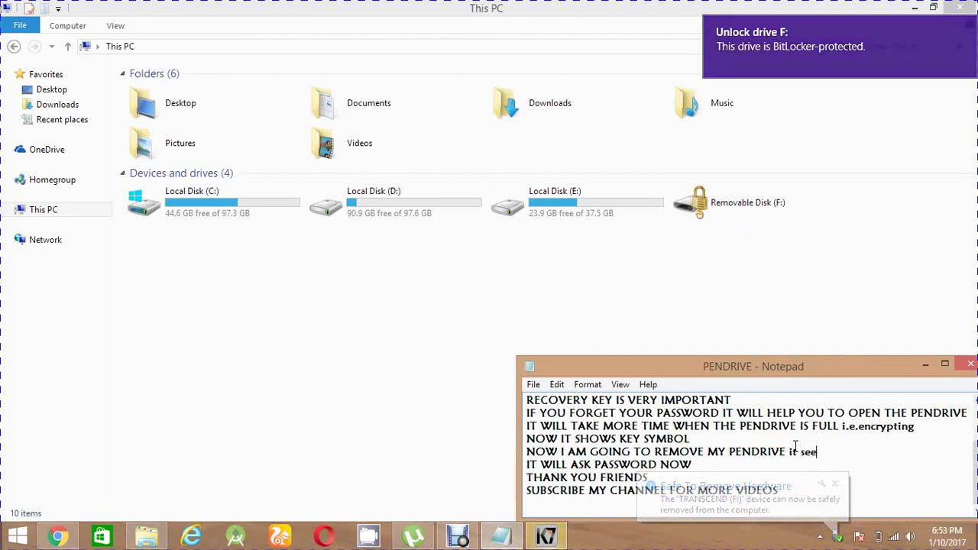
pyautogui.write('ems to')
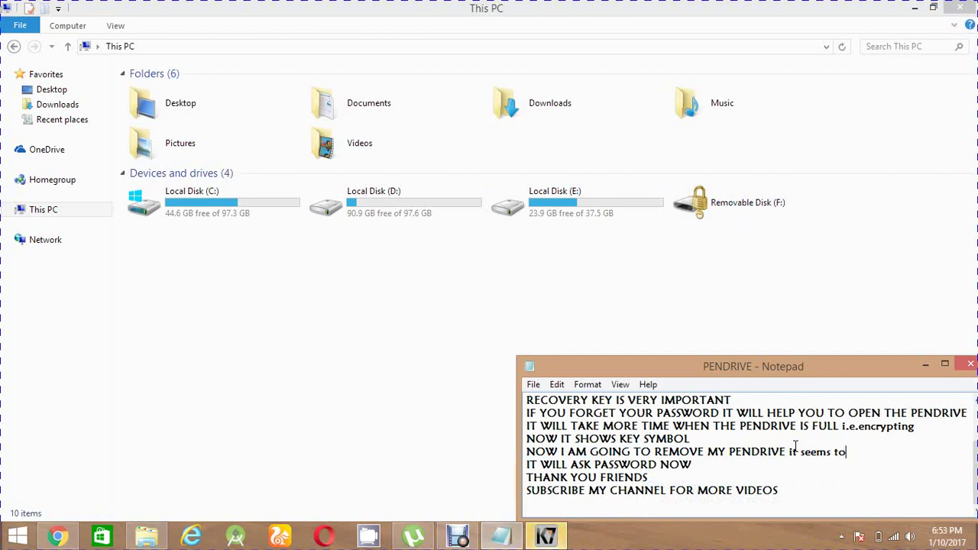
pyautogui.write(' be loc')
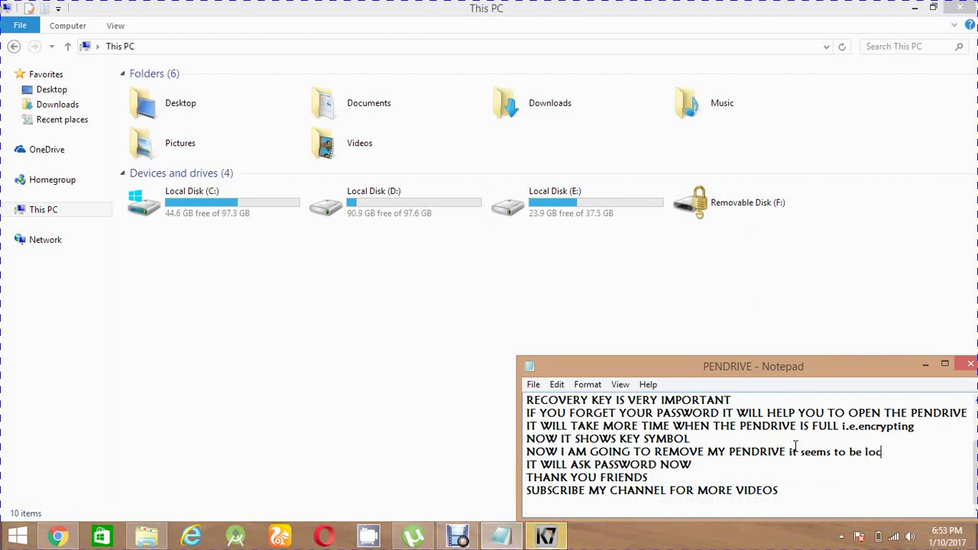
pyautogui.write('ked')
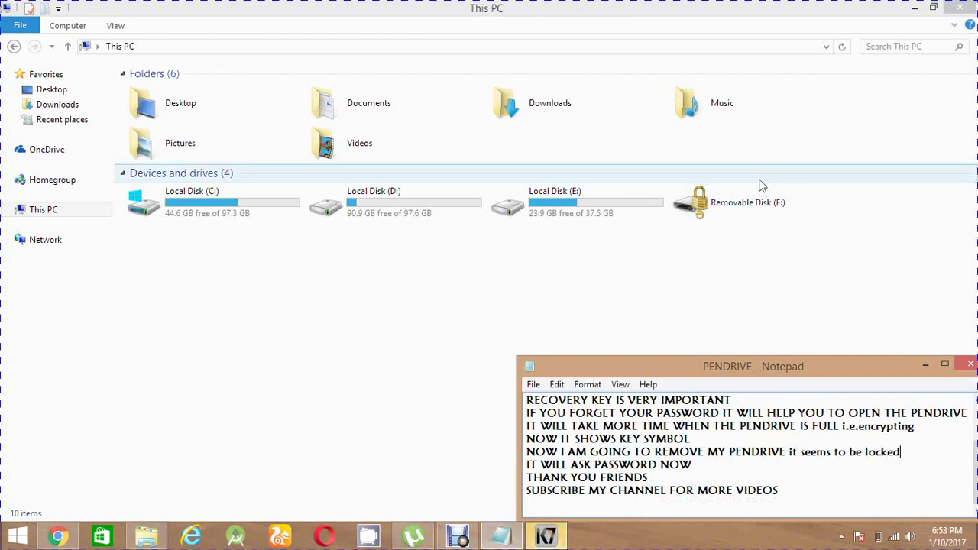
# Unlock Removable Disk (F:) by entering its BitLocker password, and open the drive to view its files.
pyautogui.click(735, 212)
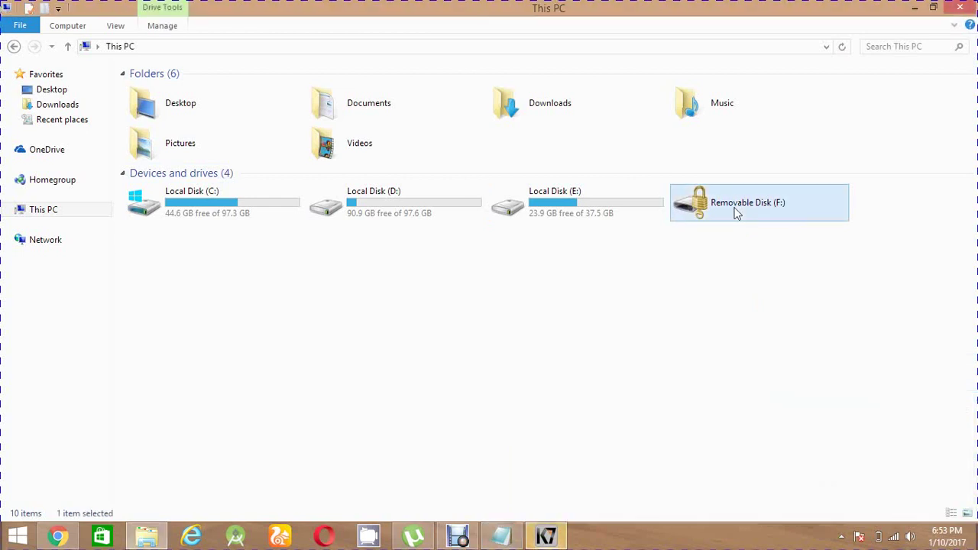
pyautogui.doubleClick(735, 212)
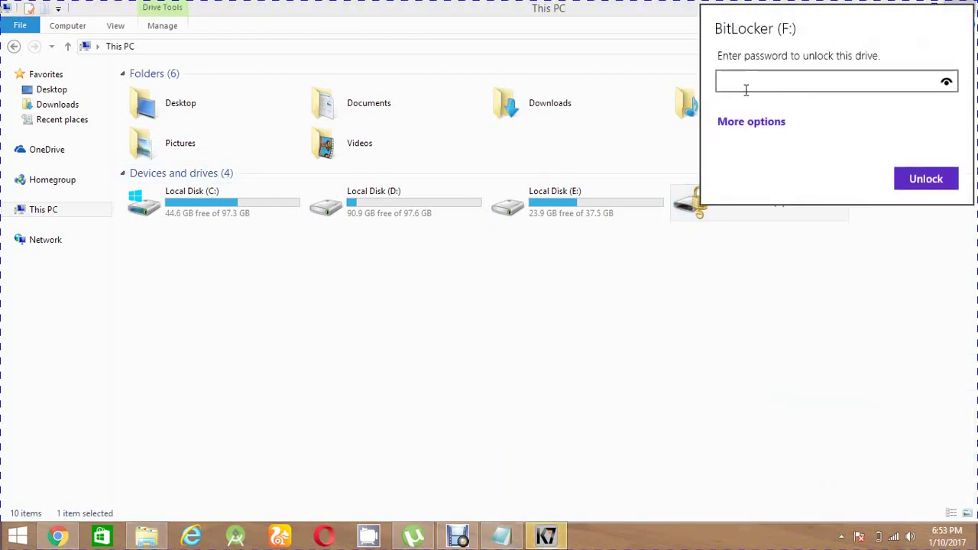
pyautogui.write('***')
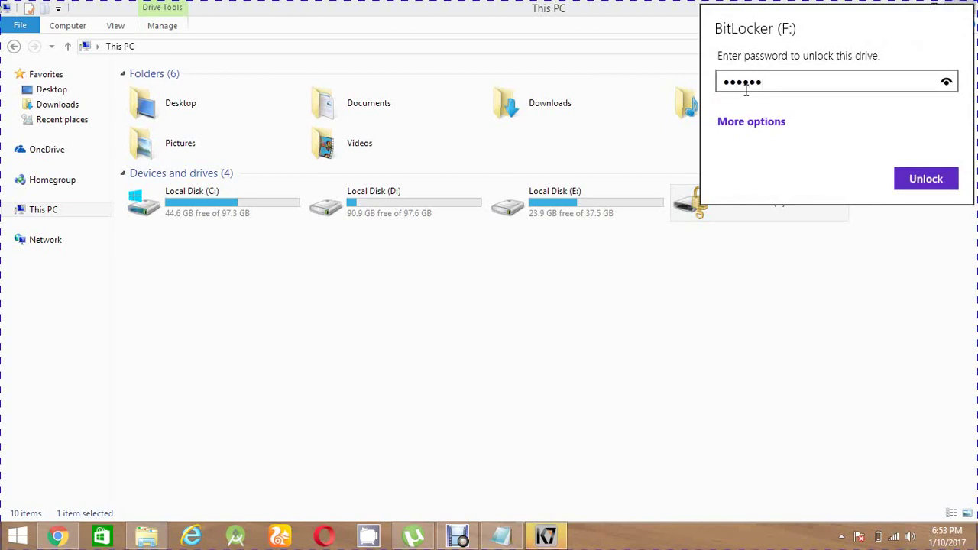
pyautogui.click(925, 179)
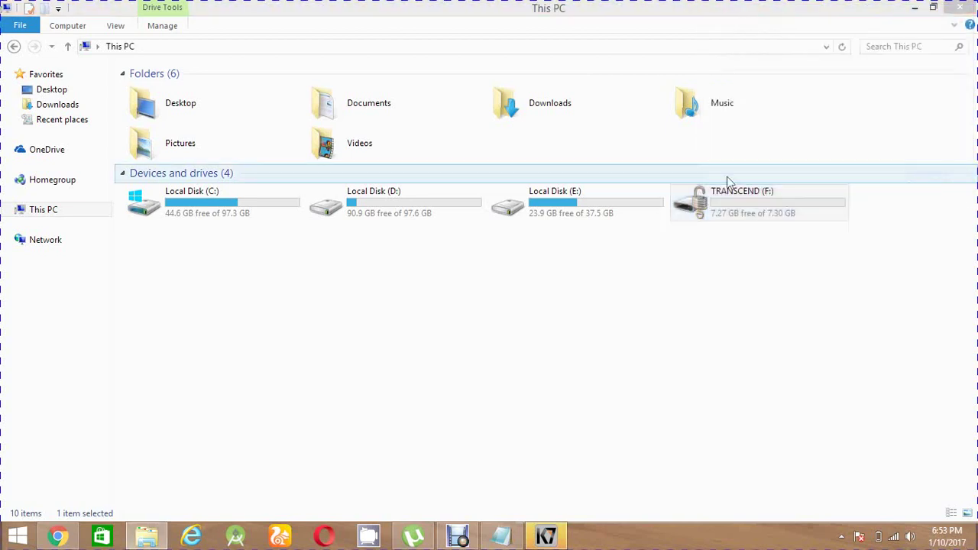
pyautogui.doubleClick(706, 201)
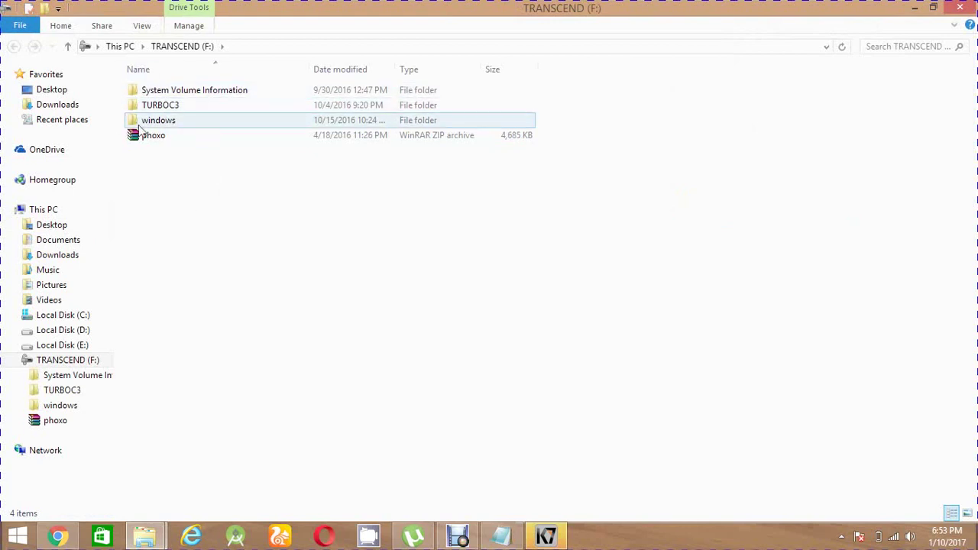
pyautogui.click(917, 7)
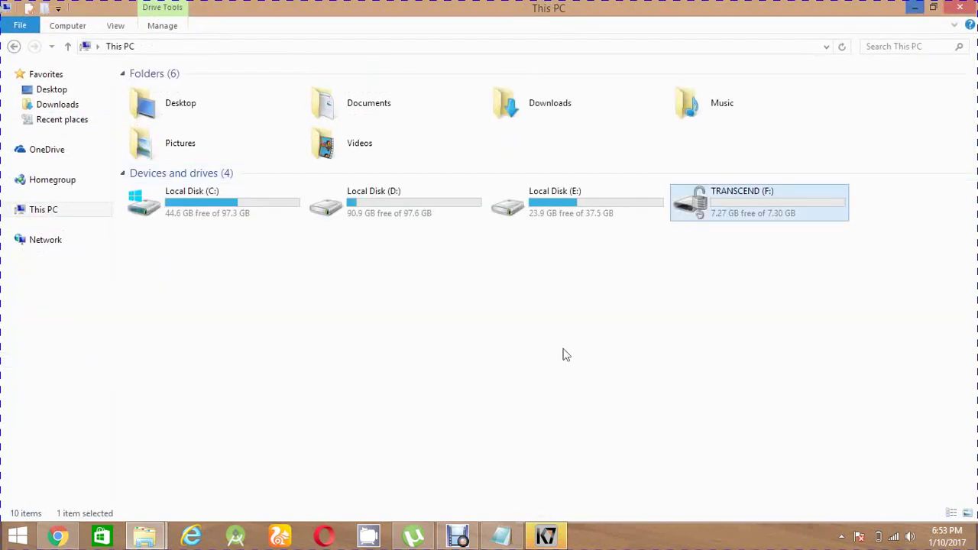
# Bring up the PENDRIVE notes in Notepad and highlight the closing line about subscribing to the channel.
pyautogui.click(502, 536)
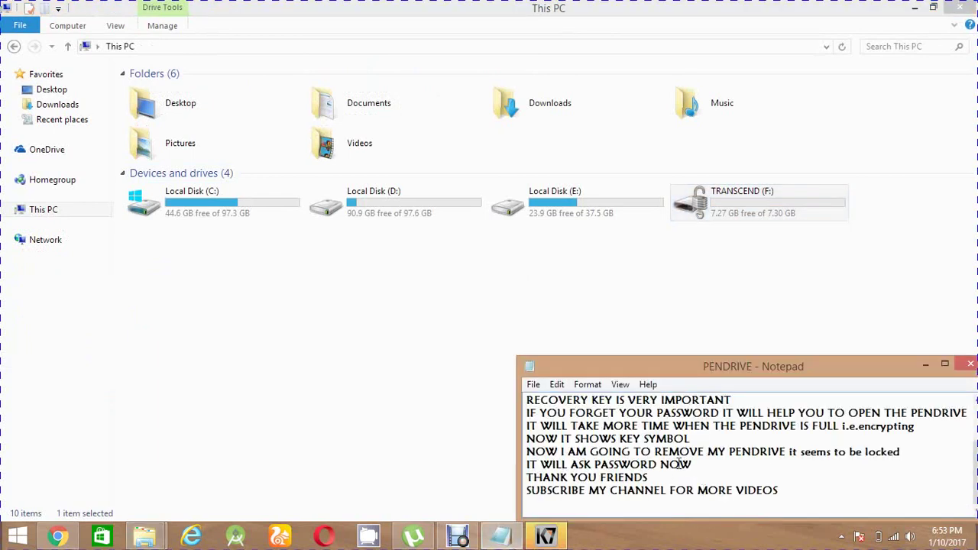
pyautogui.moveTo(696, 463); pyautogui.dragTo(792, 489)
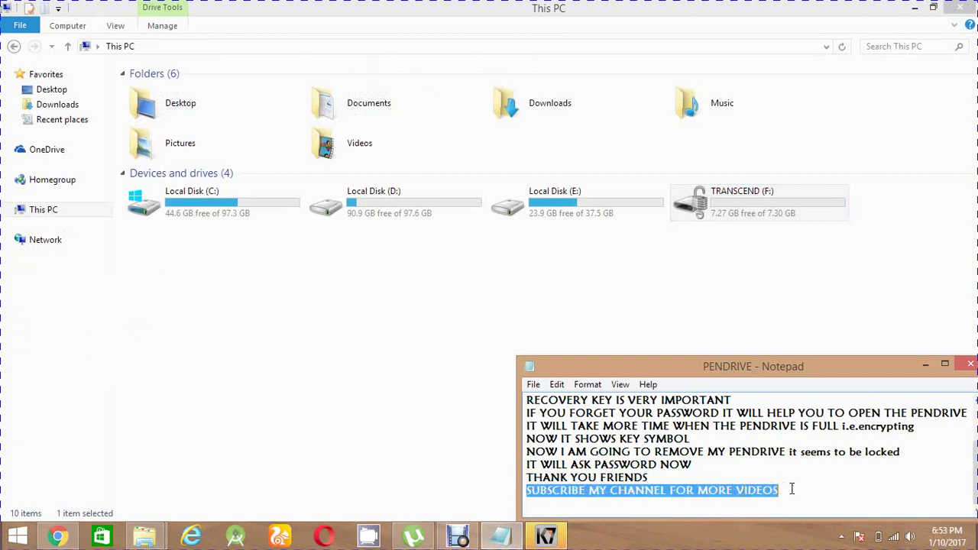
pyautogui.click(796, 487)
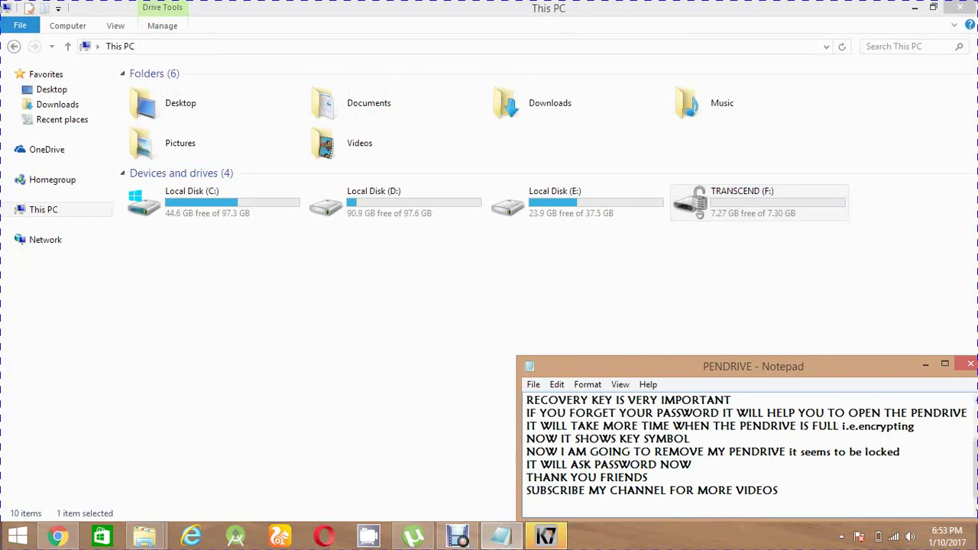
pyautogui.click(457, 535)
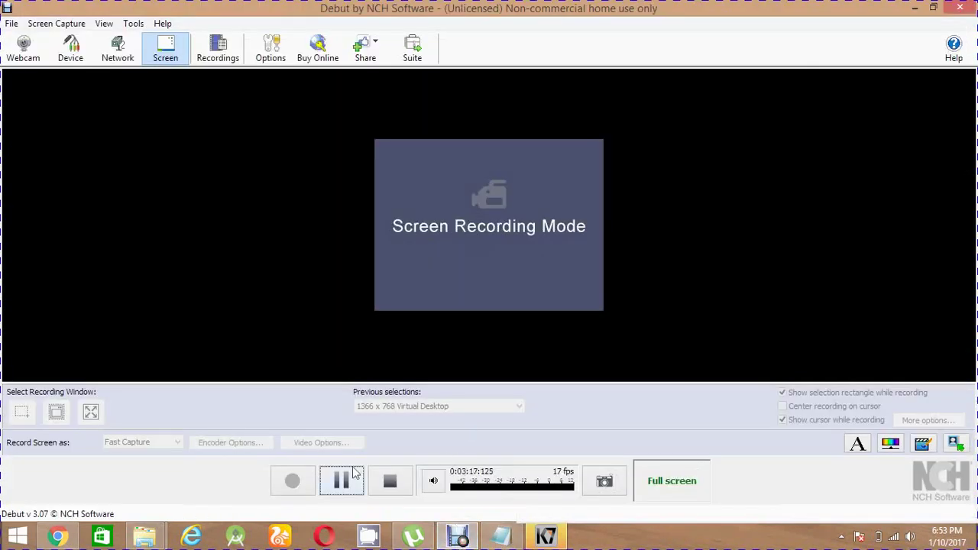